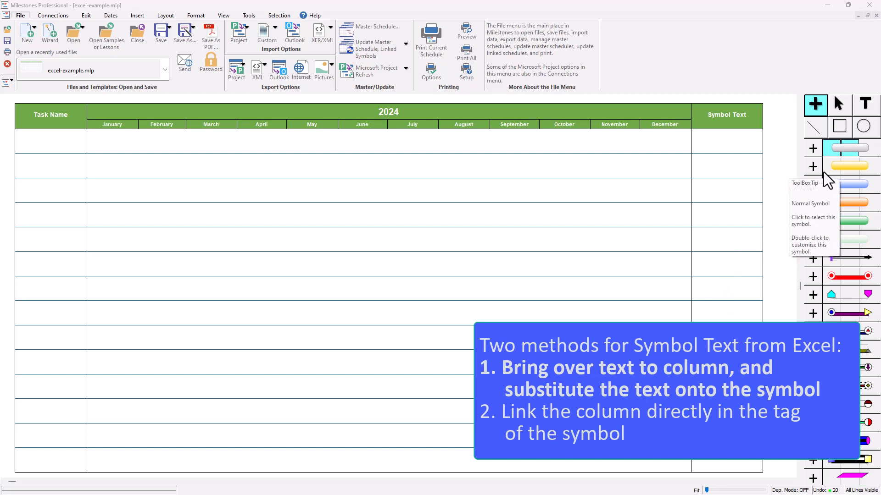
Set line 1 of the default text for the yellow bar's start symbol to insert column 11: Symbol Text
{"action": "left_click", "coordinate": [834, 168]}
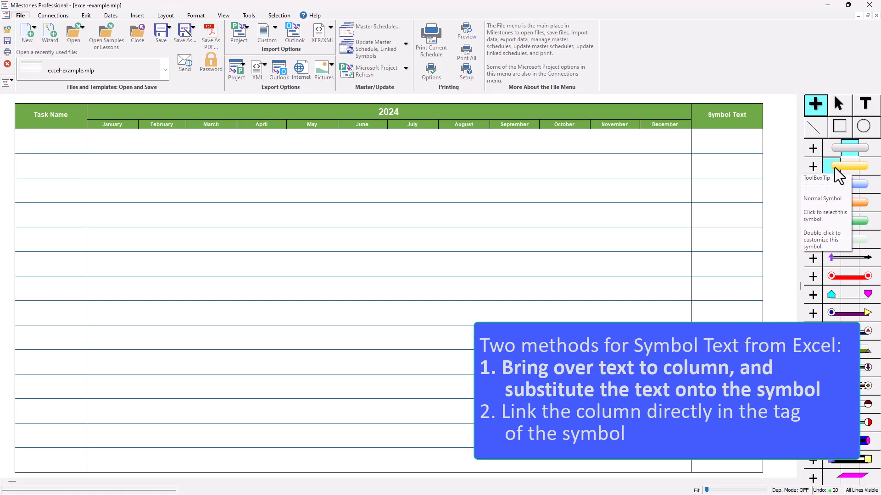
{"action": "double_click", "coordinate": [832, 166]}
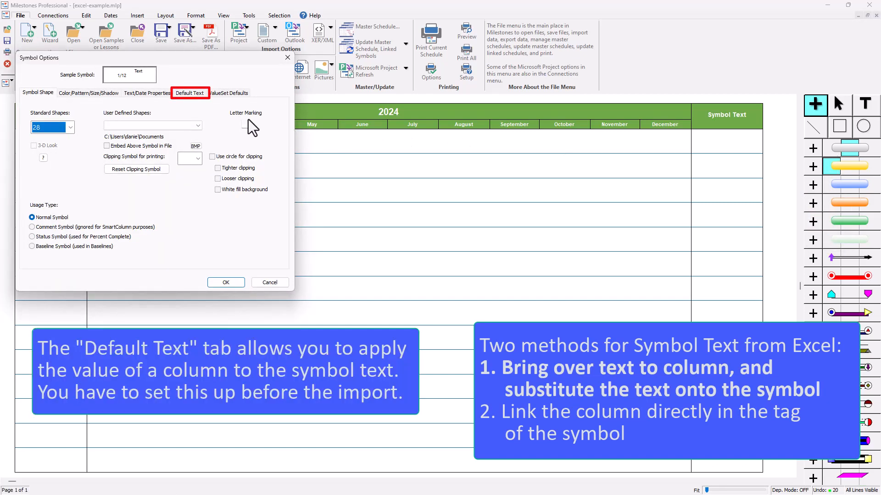
{"action": "left_click", "coordinate": [197, 97]}
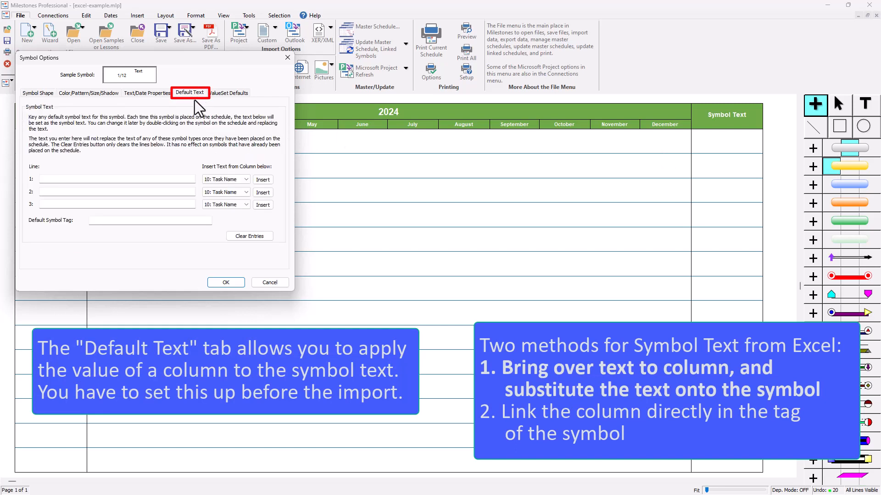
{"action": "left_click", "coordinate": [110, 180]}
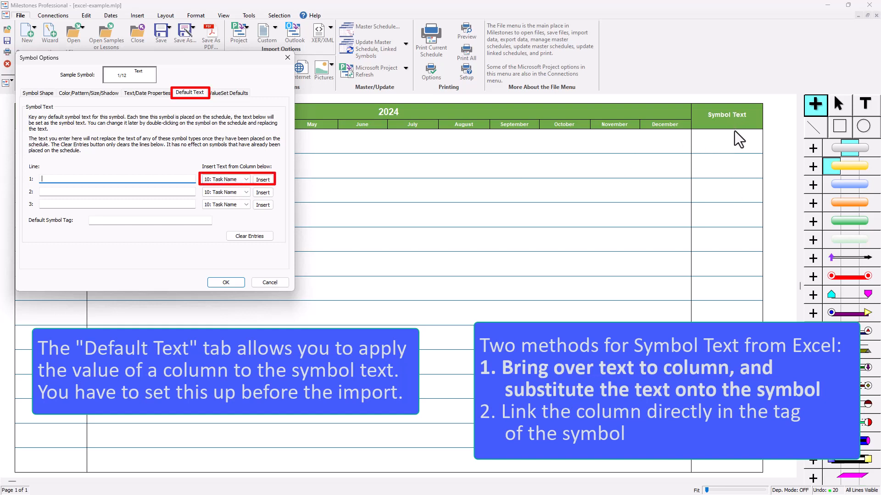
{"action": "left_click", "coordinate": [230, 179]}
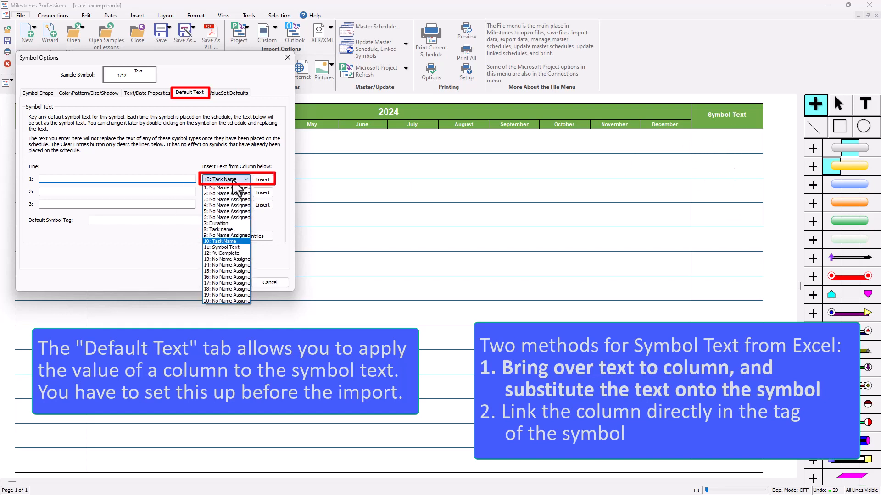
{"action": "left_click", "coordinate": [226, 249]}
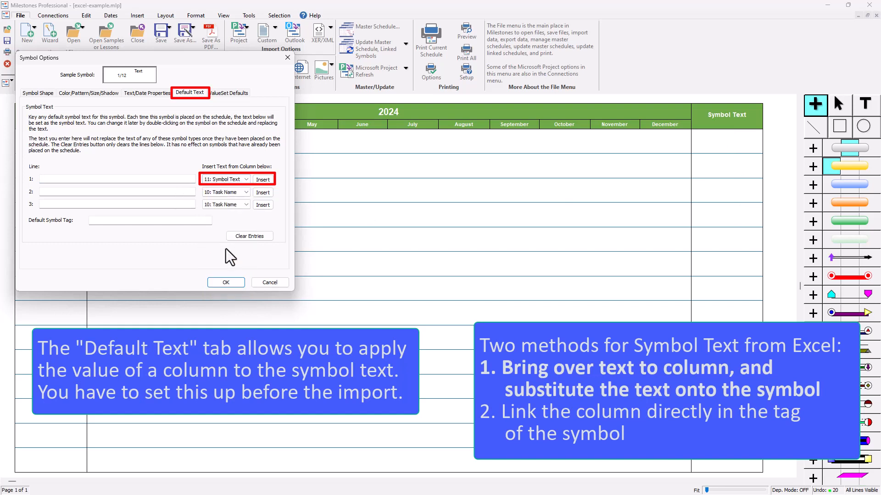
{"action": "left_click", "coordinate": [264, 180]}
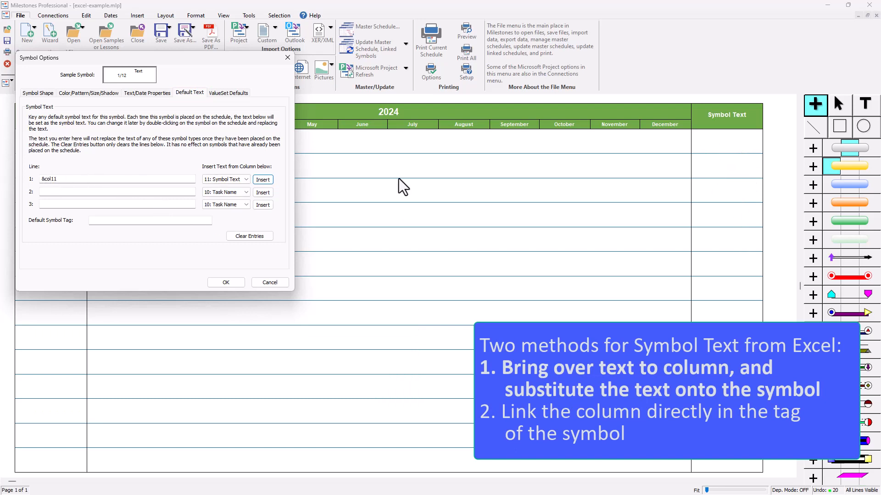
{"action": "left_click", "coordinate": [224, 282]}
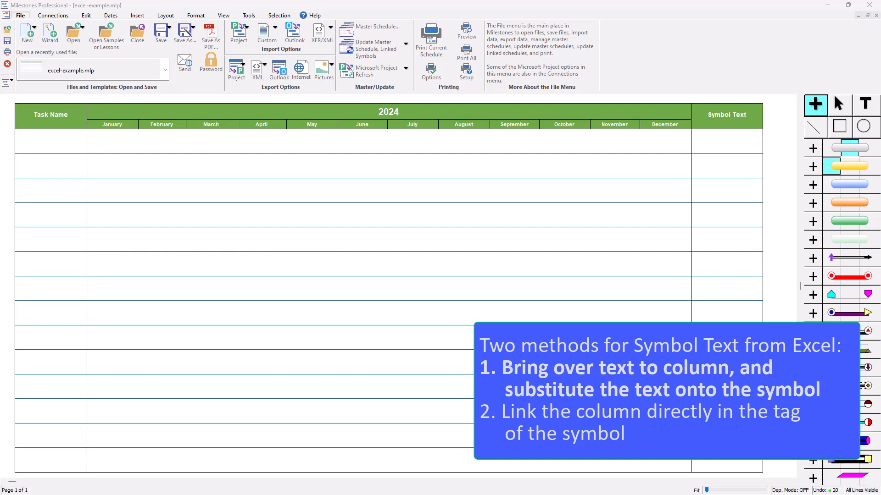
Switch to Excel and copy the task table A1:E4, including its header row
{"action": "key", "text": "alt+Tab"}
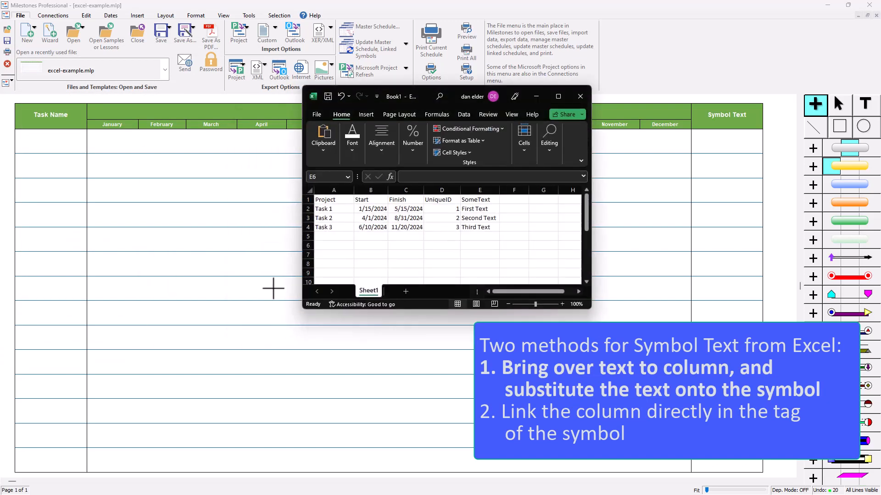
{"action": "left_click", "coordinate": [330, 200]}
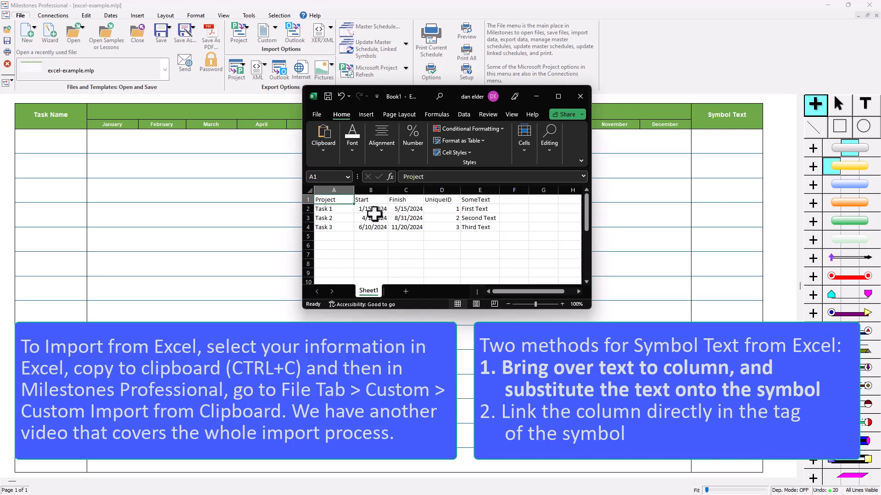
{"action": "left_click", "coordinate": [480, 228], "text": "shift"}
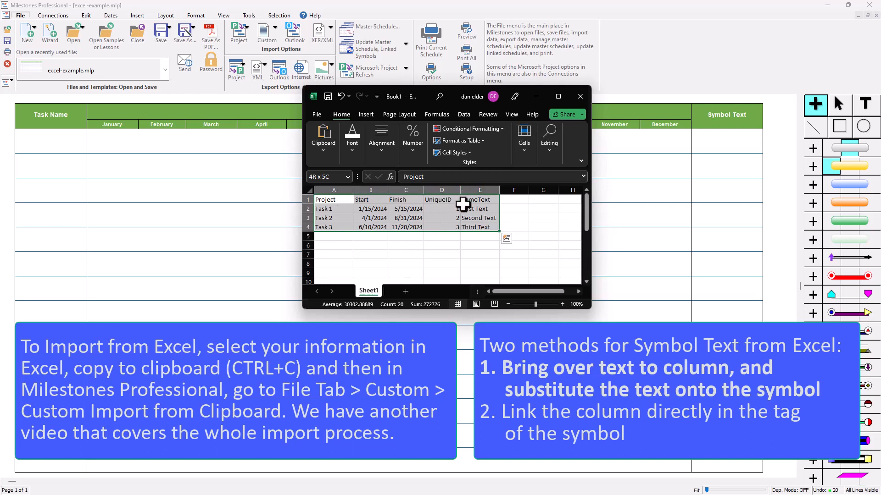
{"action": "key", "text": "ctrl+c"}
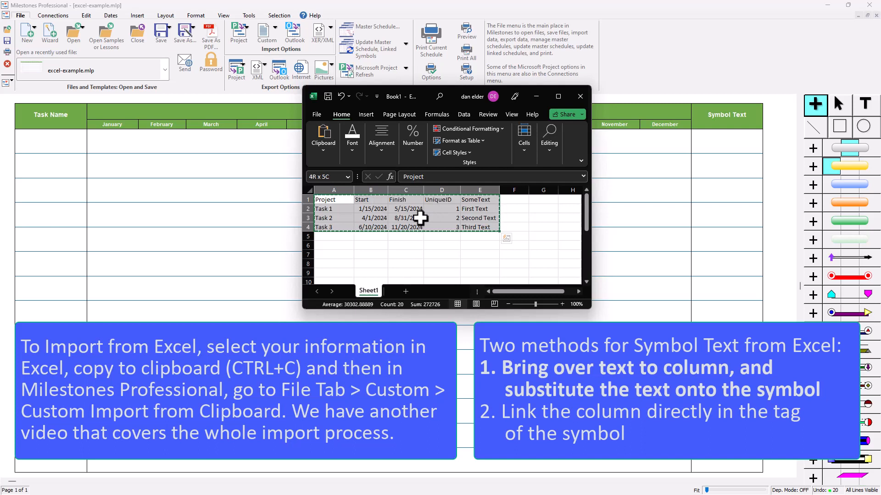
Return to Milestones Professional, open a custom import from the clipboard and clear the existing field mappings
{"action": "left_click", "coordinate": [274, 31]}
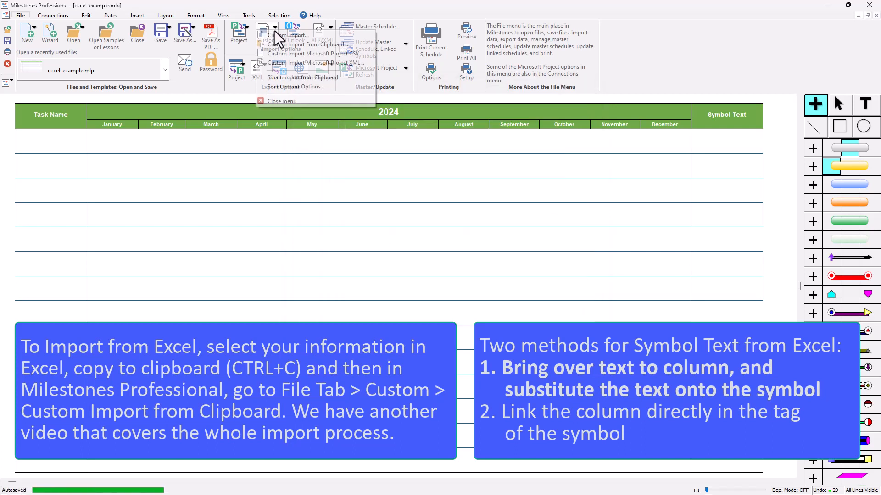
{"action": "left_click", "coordinate": [335, 46]}
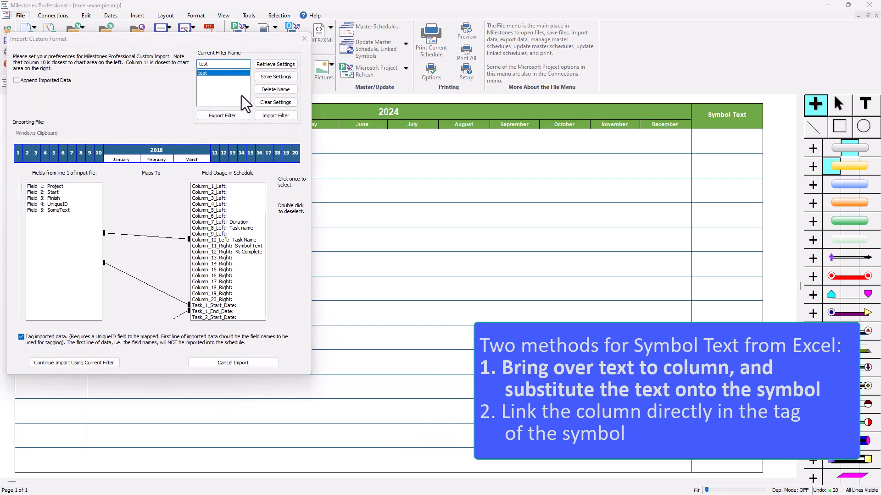
{"action": "left_click", "coordinate": [288, 108]}
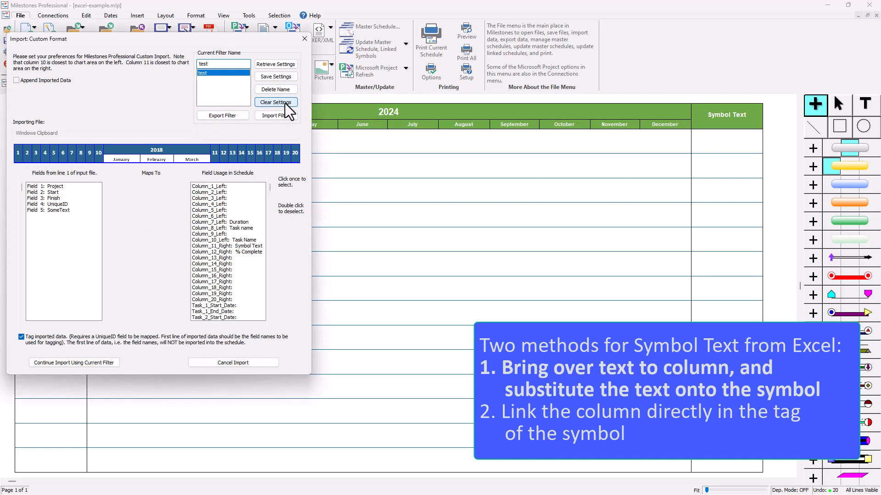
Map the Project field to Column_10_Left: Task Name and the SomeText field to Column_11_Right: Symbol Text
{"action": "left_click", "coordinate": [71, 186]}
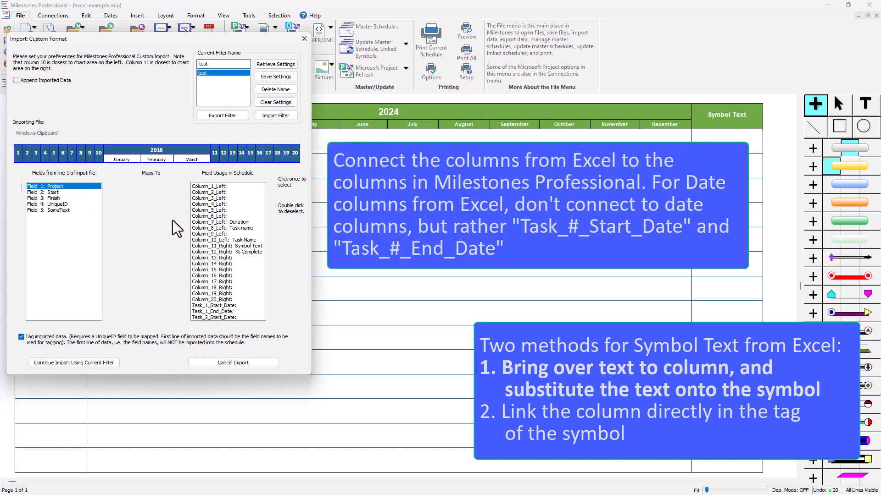
{"action": "left_click", "coordinate": [206, 241]}
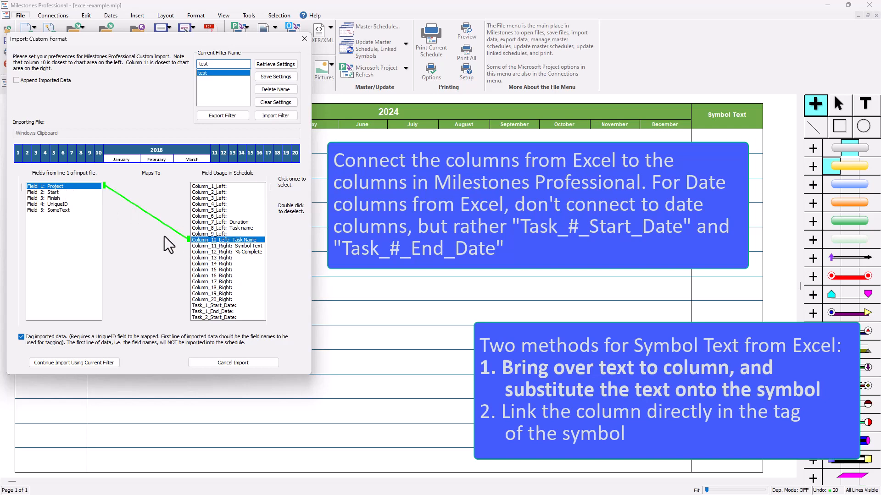
{"action": "left_click", "coordinate": [61, 210]}
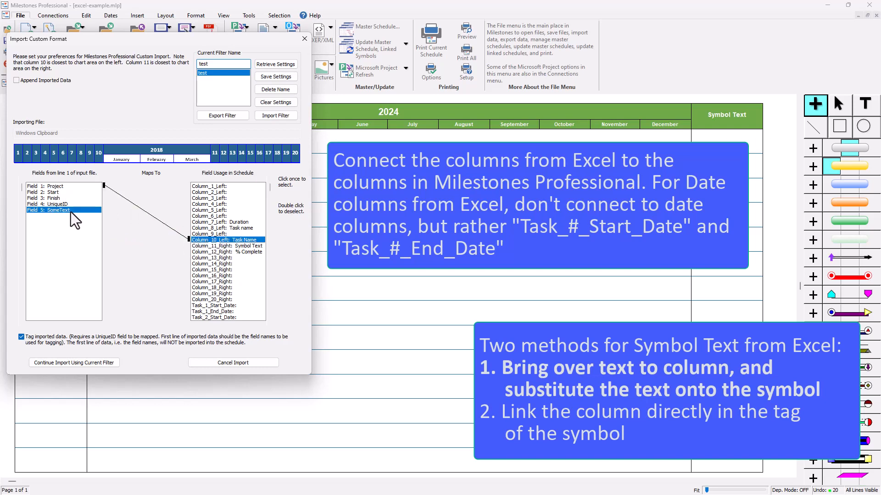
{"action": "left_click", "coordinate": [219, 246]}
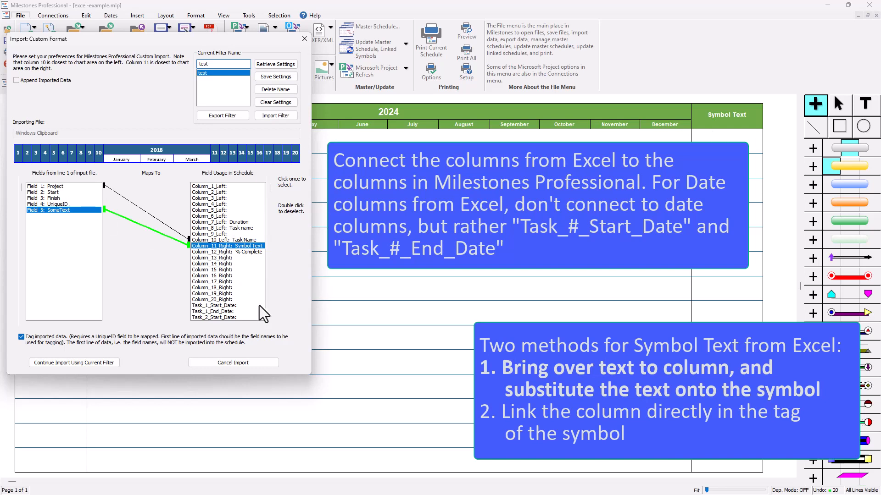
Map the Start field to Task_2_Start_Date and the Finish field to Task_2_End_Date
{"action": "left_click", "coordinate": [270, 323]}
{"action": "left_click", "coordinate": [270, 323]}
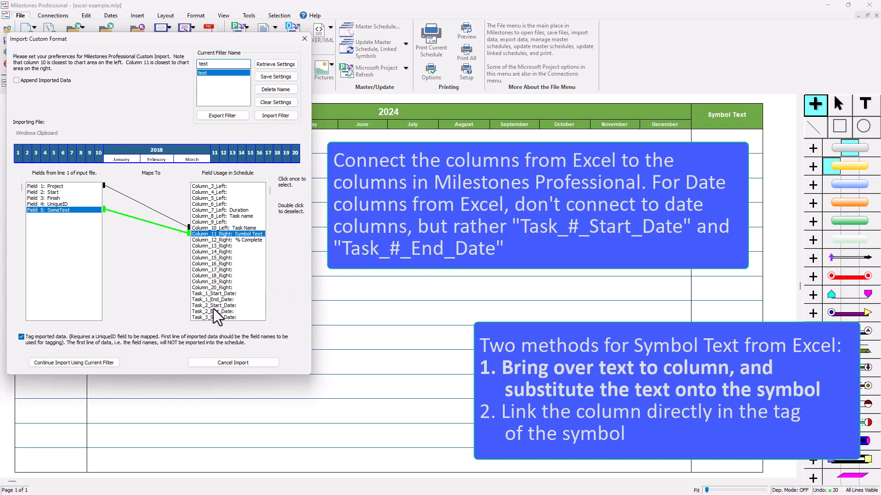
{"action": "left_click", "coordinate": [60, 193]}
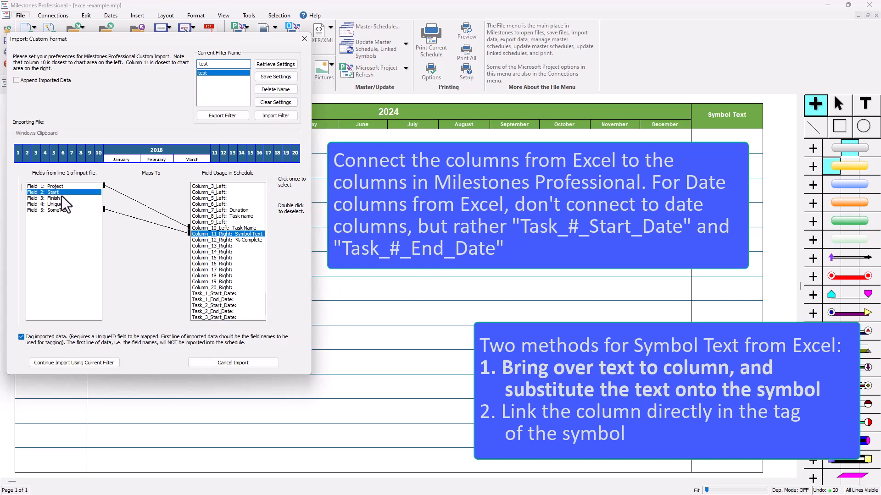
{"action": "left_click", "coordinate": [214, 306]}
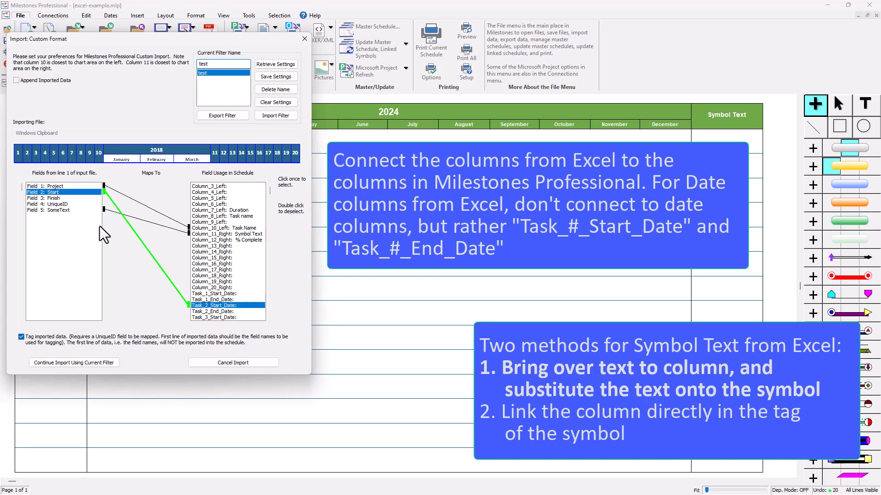
{"action": "left_click", "coordinate": [57, 198]}
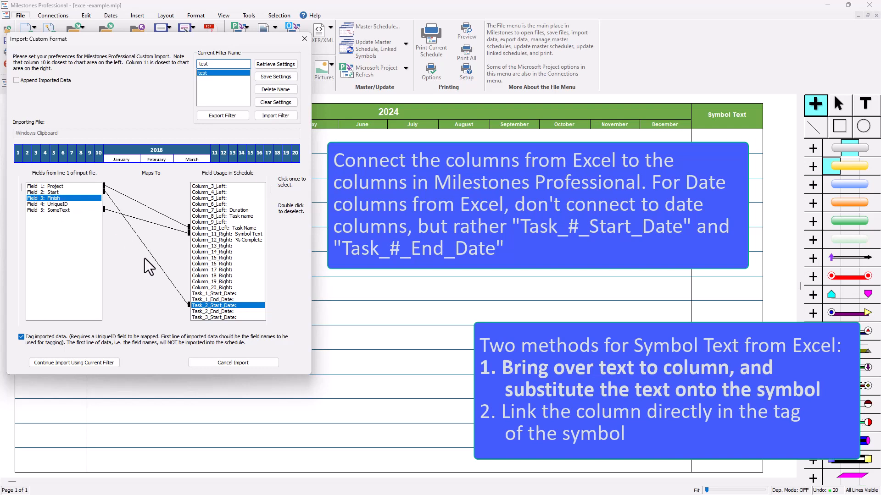
{"action": "left_click", "coordinate": [214, 312]}
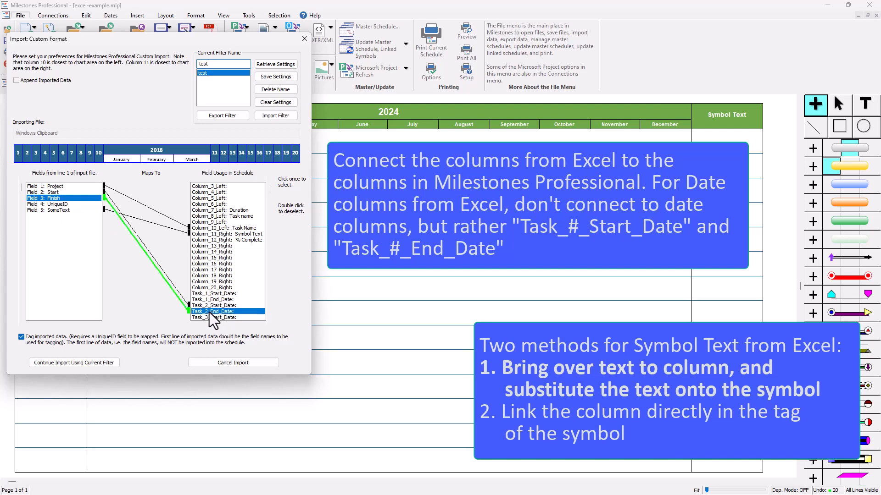
{"action": "double_click", "coordinate": [209, 312]}
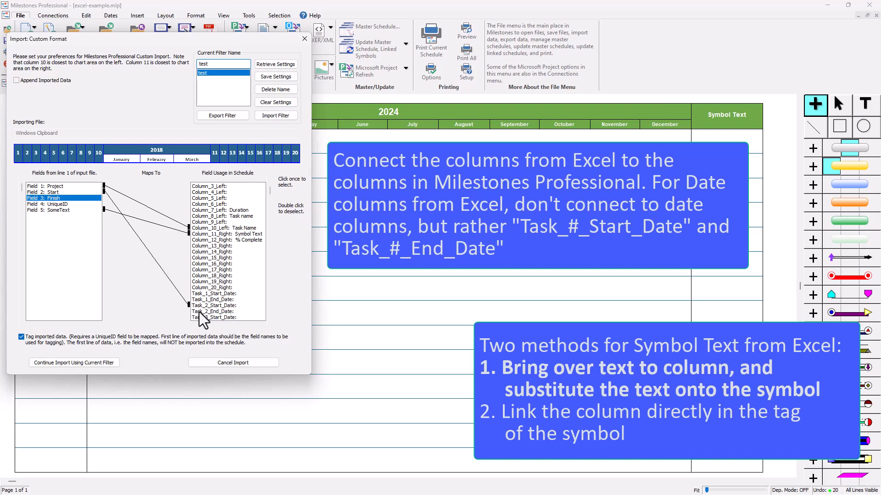
{"action": "left_click", "coordinate": [200, 311]}
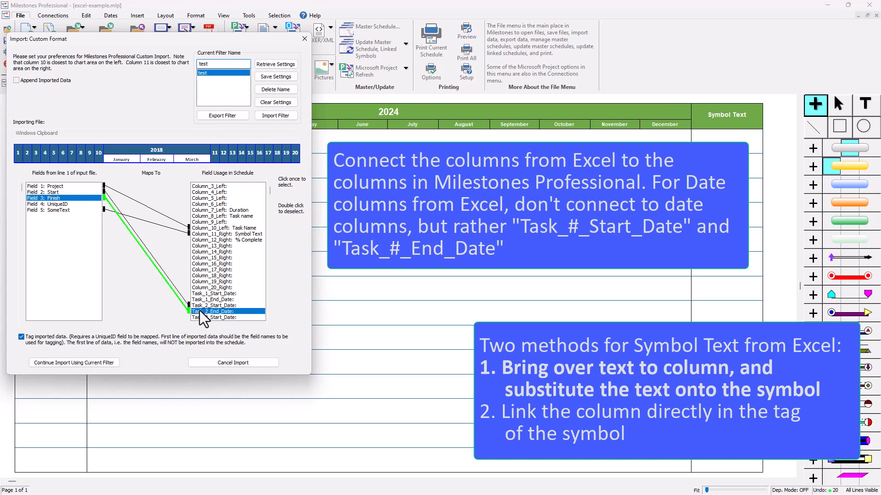
Map the UniqueID field to UniqueID and run the import, saving the settings to the filter test
{"action": "left_click", "coordinate": [60, 205]}
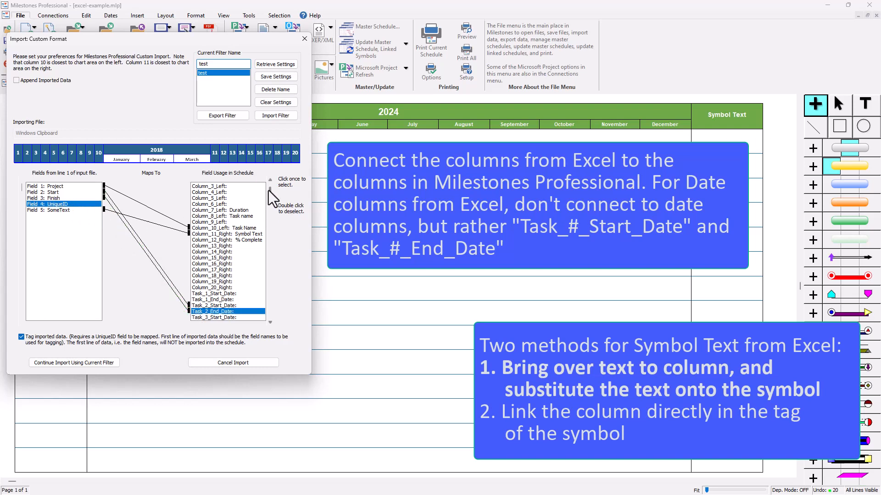
{"action": "left_click_drag", "start_coordinate": [271, 191], "coordinate": [255, 330]}
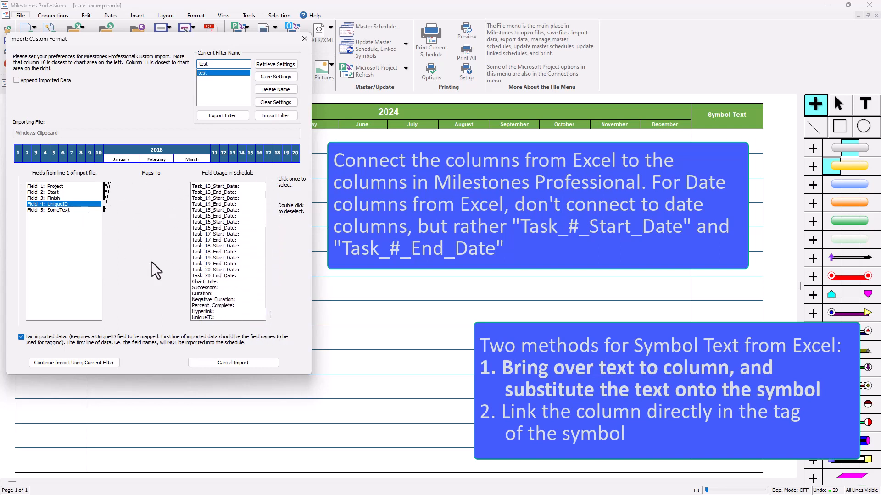
{"action": "left_click", "coordinate": [211, 318]}
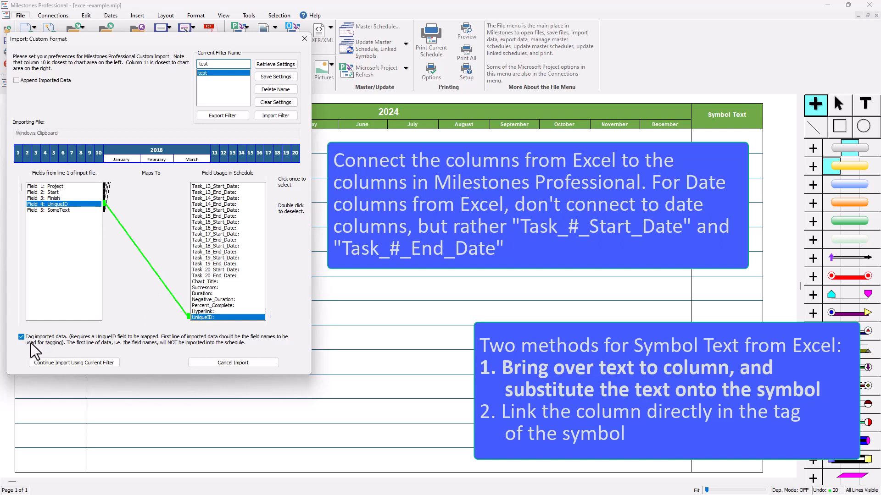
{"action": "left_click", "coordinate": [68, 362]}
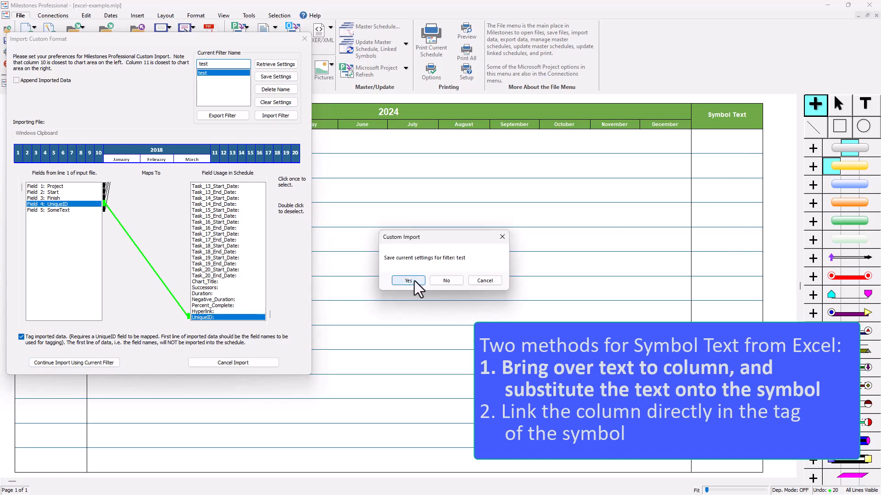
{"action": "left_click", "coordinate": [415, 281]}
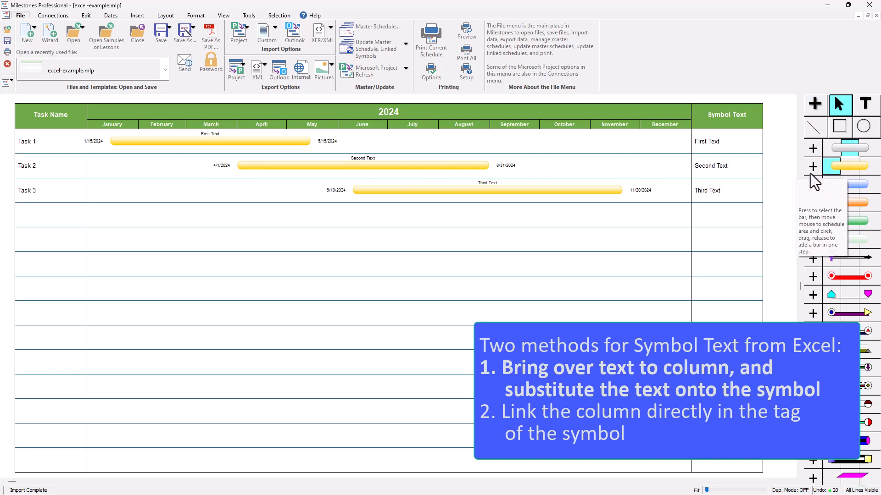
Examine the line 1 text of Task 2's start symbol and its linked cell in the Symbol Text column
{"action": "left_click", "coordinate": [241, 166]}
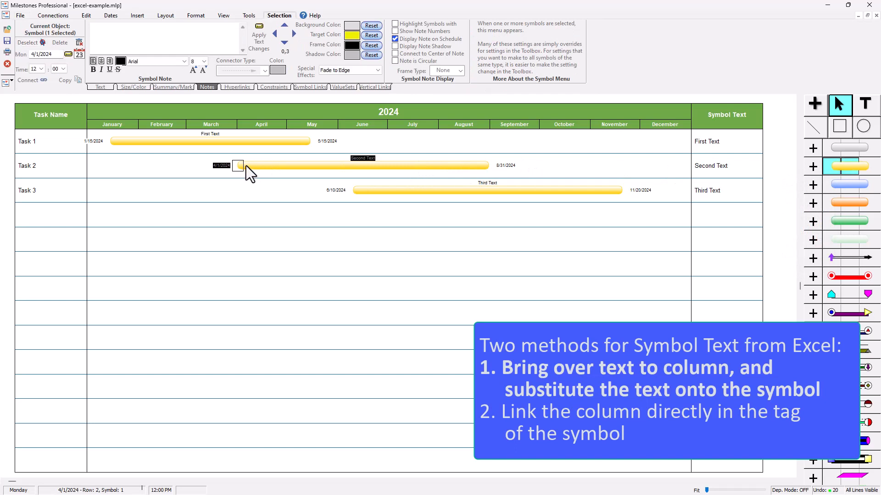
{"action": "left_click", "coordinate": [100, 87]}
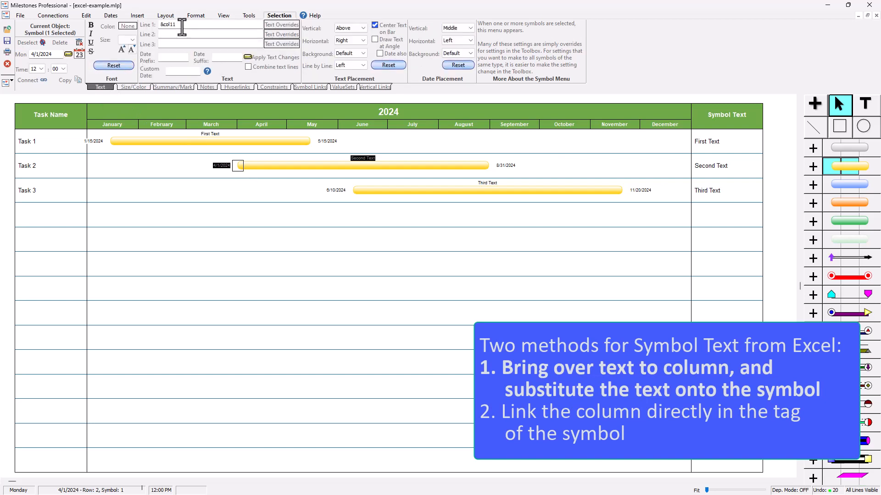
{"action": "left_click_drag", "start_coordinate": [183, 24], "coordinate": [153, 26]}
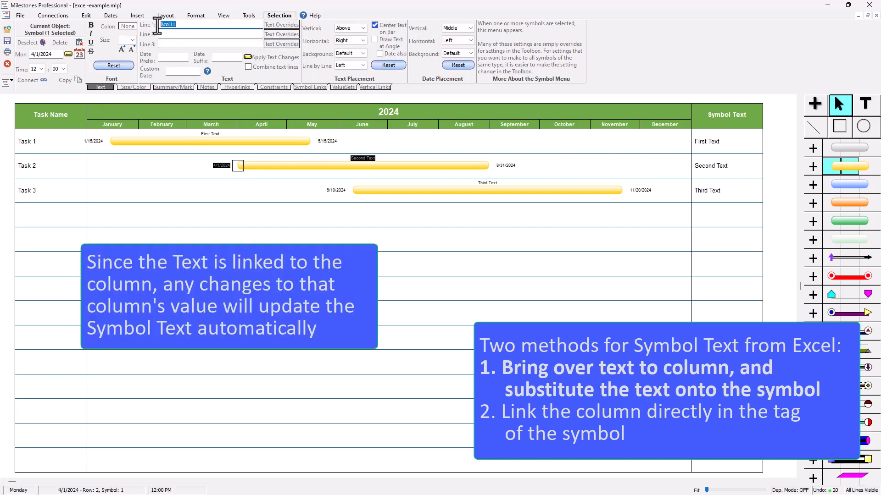
{"action": "left_click", "coordinate": [175, 26]}
{"action": "left_click", "coordinate": [711, 166]}
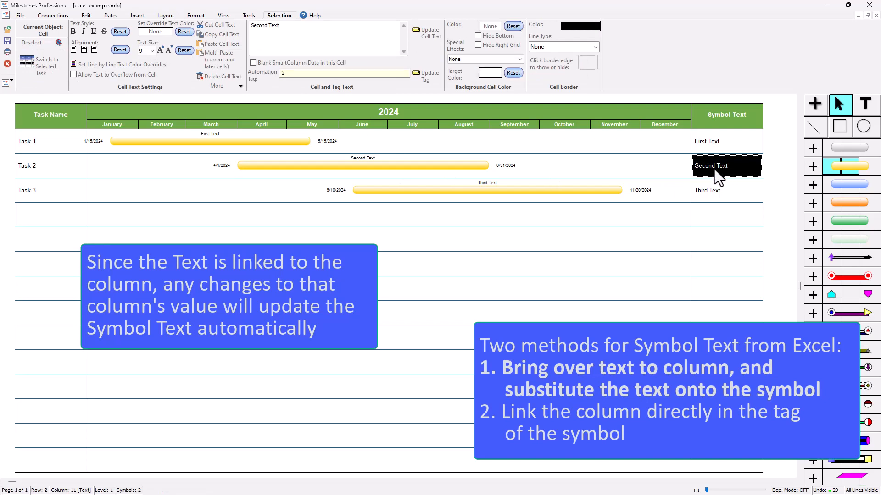
Change Task 2's cell in the Symbol Text column to Second Text Example
{"action": "left_click", "coordinate": [289, 29]}
{"action": "type", "text": "Example"}
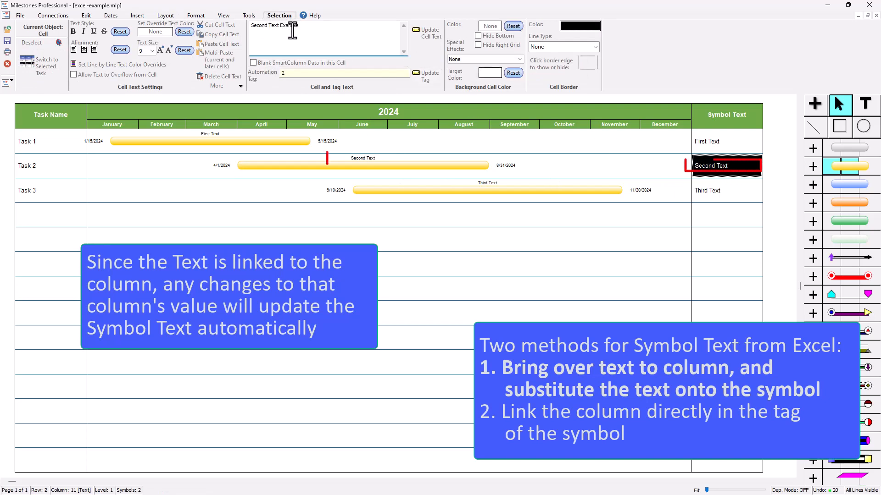
{"action": "left_click", "coordinate": [421, 33]}
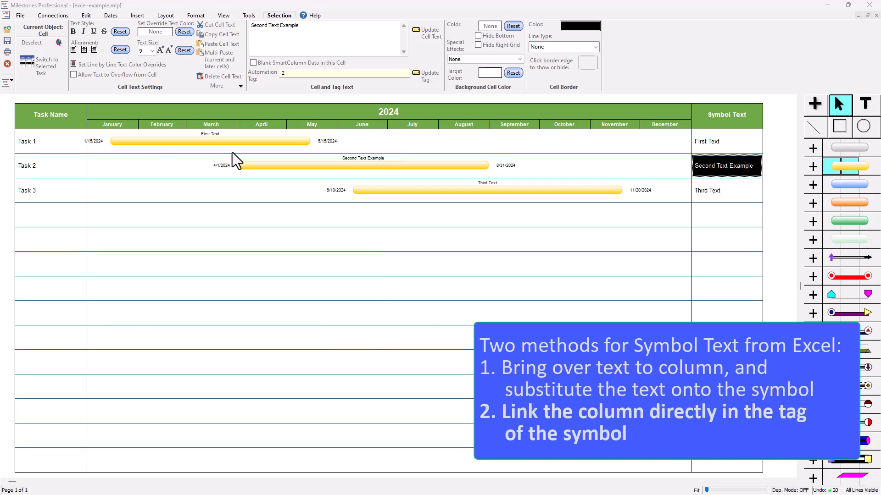
Set the automation tag of Task 1's end symbol to 1,Finish,Othertext, checking the column heading in the Excel workbook
{"action": "left_click", "coordinate": [309, 142]}
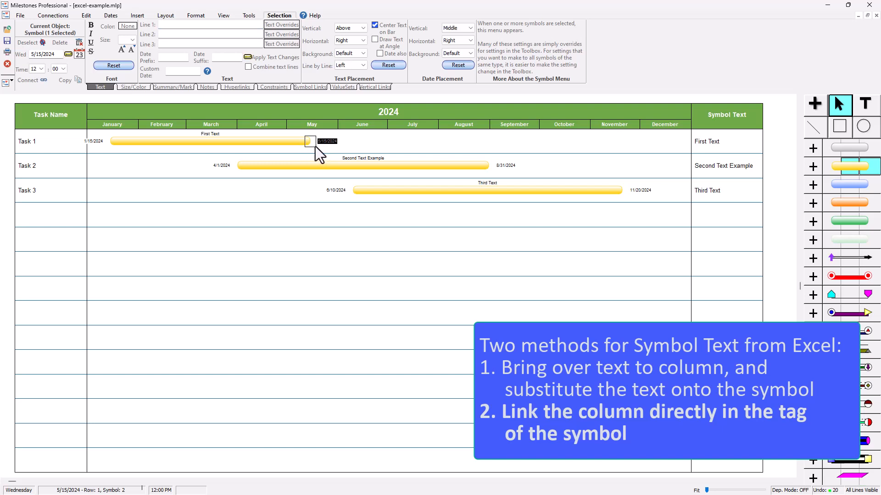
{"action": "left_click", "coordinate": [309, 87]}
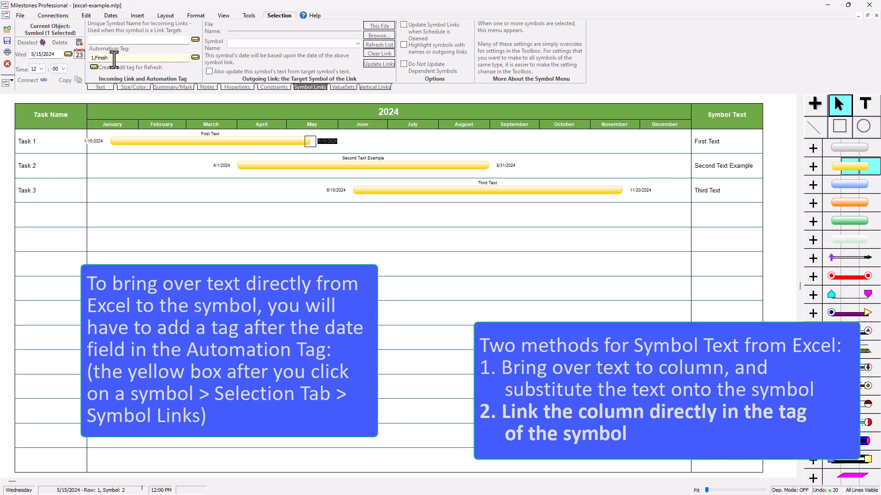
{"action": "left_click", "coordinate": [114, 58]}
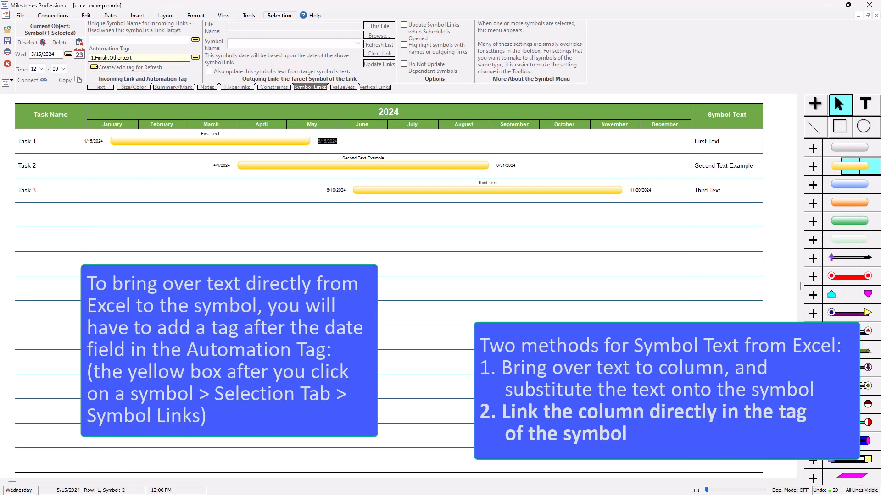
{"action": "key", "text": "alt+Tab"}
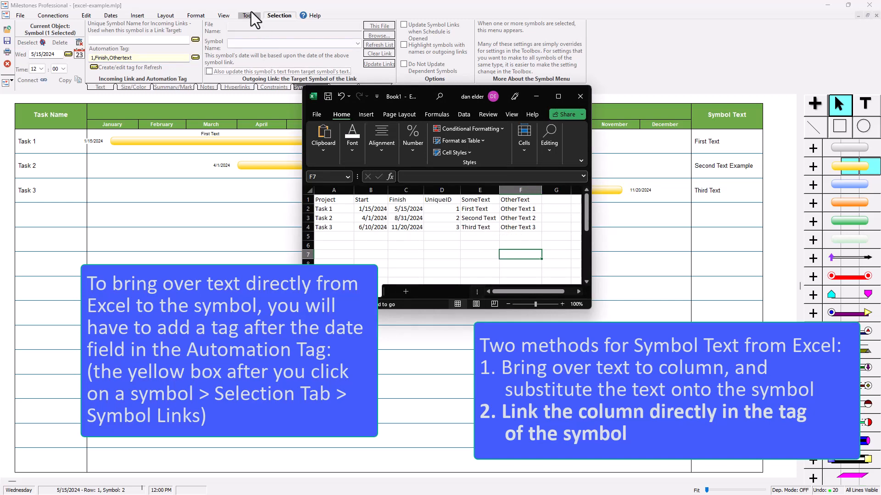
{"action": "left_click", "coordinate": [217, 1]}
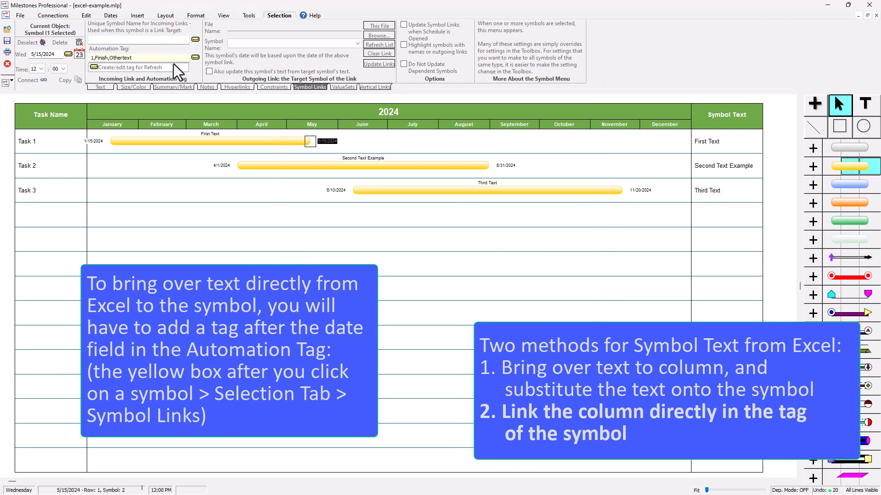
Set the automation tag of Task 2's end symbol to 2,Finish,Othertext
{"action": "left_click", "coordinate": [486, 166]}
{"action": "left_click", "coordinate": [128, 57]}
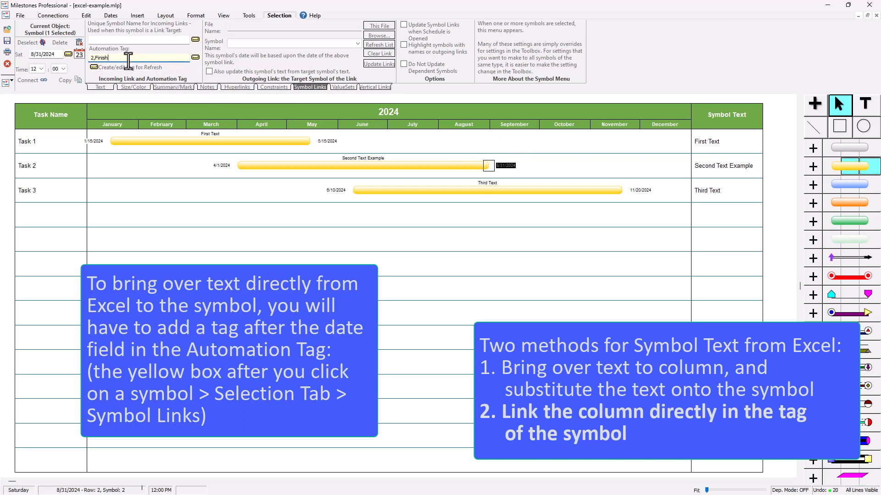
{"action": "type", "text": ",Othertext"}
{"action": "left_click", "coordinate": [197, 59]}
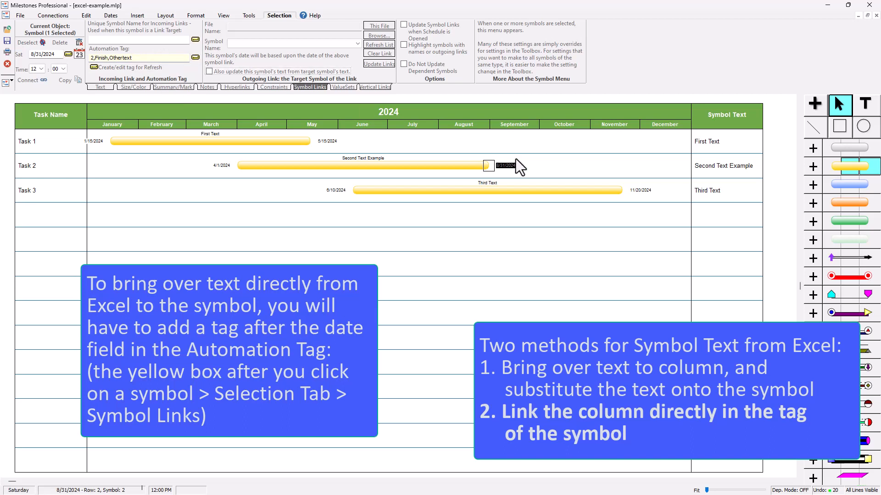
Set the automation tag of Task 3's end symbol to 3,Finish,Othertext
{"action": "left_click", "coordinate": [626, 190]}
{"action": "left_click", "coordinate": [152, 58]}
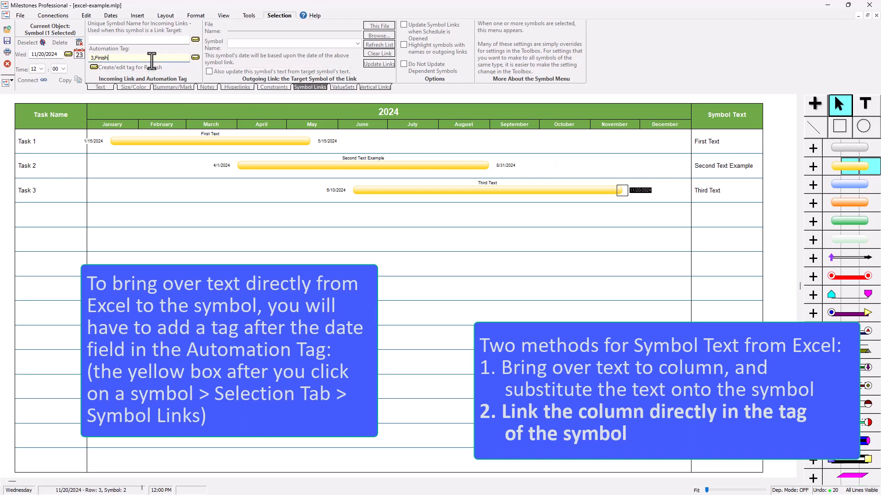
{"action": "type", "text": ",Othertext"}
{"action": "left_click", "coordinate": [196, 59]}
Switch to Excel and copy the whole task table, A1:F4, including the column headings
{"action": "left_click", "coordinate": [156, 494]}
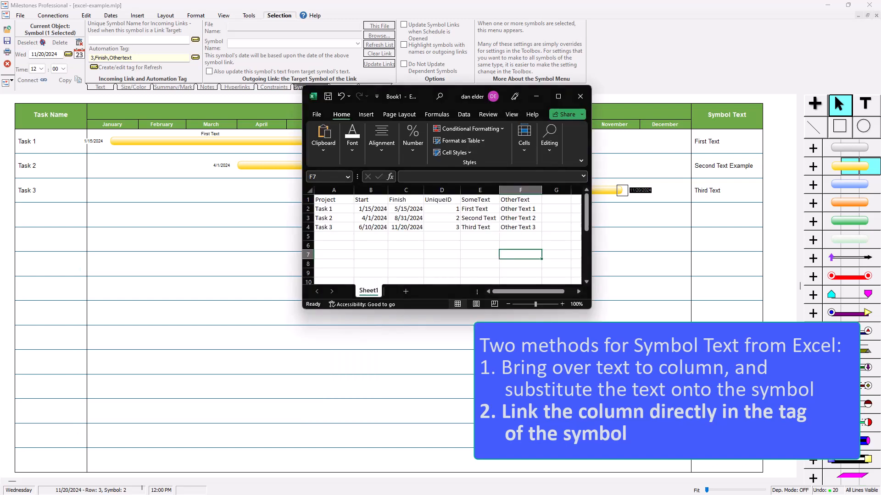
{"action": "left_click_drag", "start_coordinate": [349, 199], "coordinate": [525, 230]}
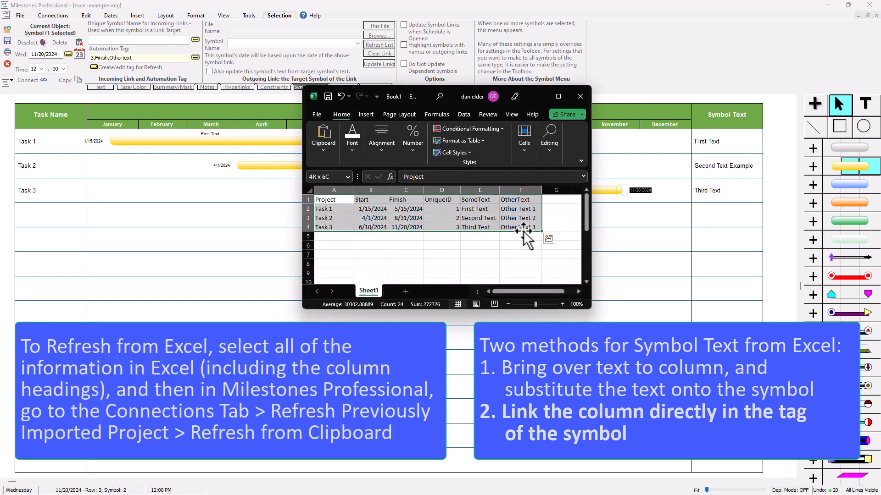
{"action": "key", "text": "ctrl+c"}
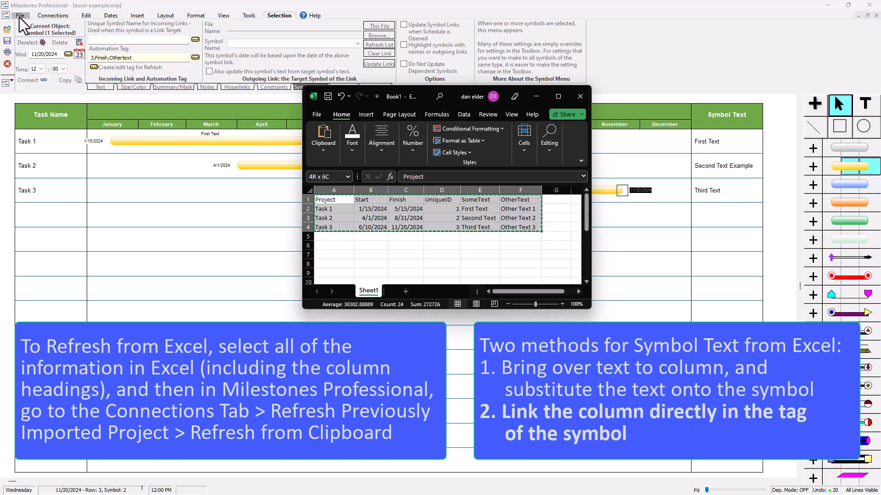
Refresh the schedule from the clipboard using UniqueID, with Refresh Symbol Text enabled and Refresh Percent Complete disabled
{"action": "left_click", "coordinate": [51, 16]}
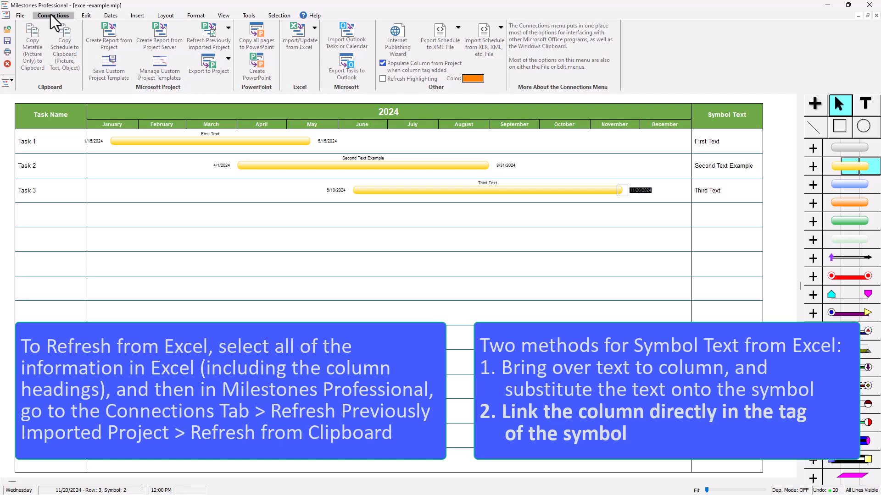
{"action": "left_click", "coordinate": [213, 39]}
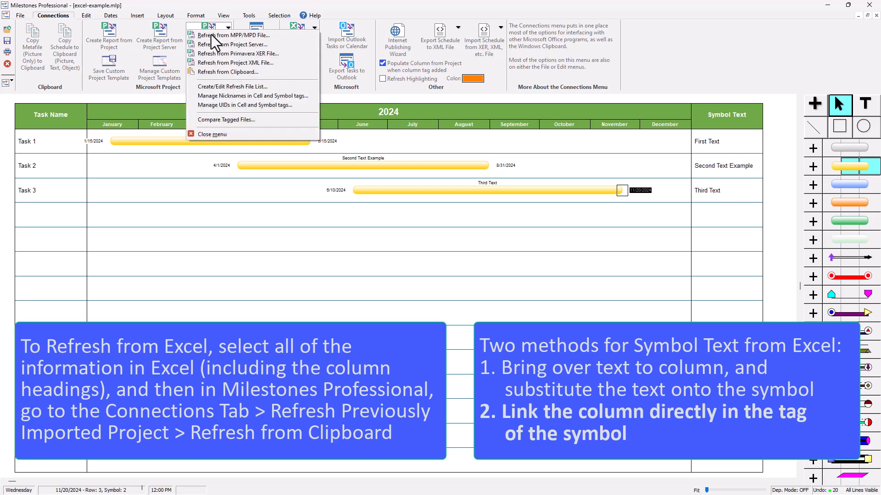
{"action": "left_click", "coordinate": [265, 73]}
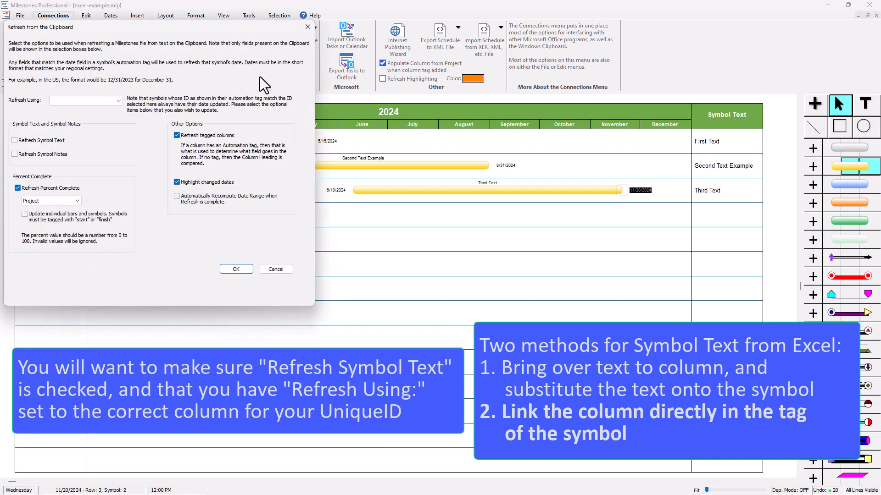
{"action": "left_click", "coordinate": [111, 103]}
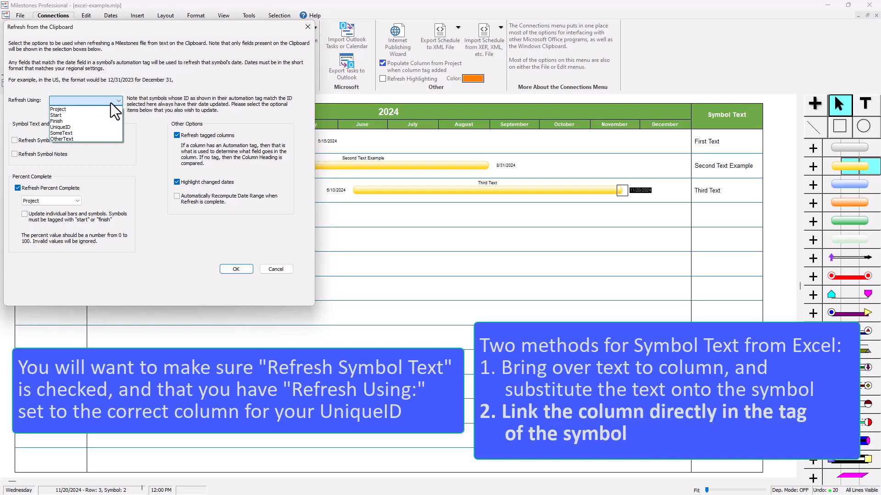
{"action": "left_click", "coordinate": [97, 127]}
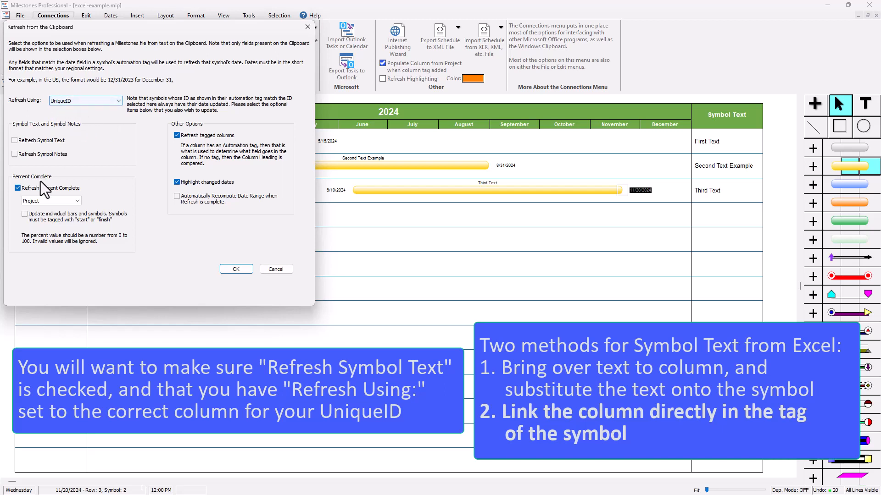
{"action": "left_click", "coordinate": [18, 188]}
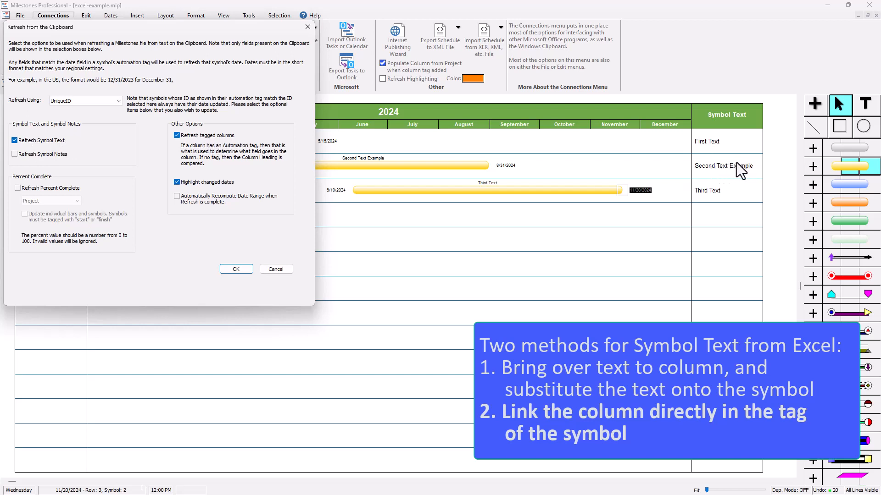
{"action": "left_click", "coordinate": [231, 270]}
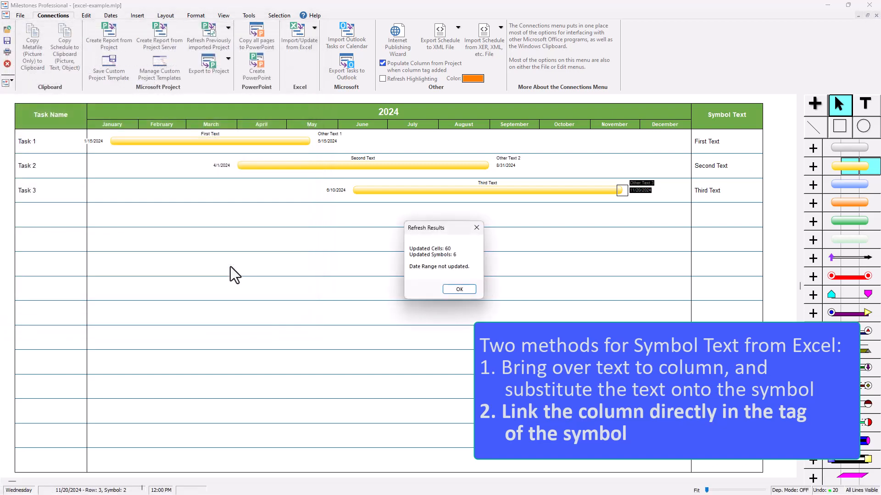
{"action": "left_click", "coordinate": [459, 290]}
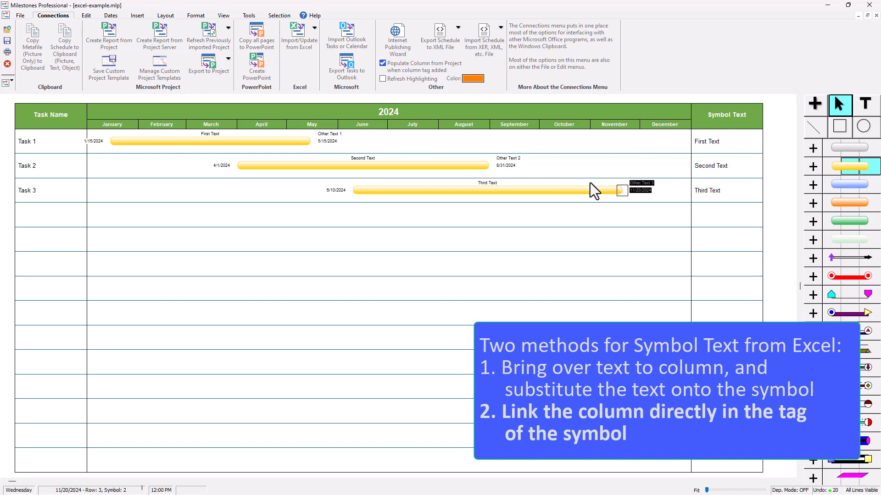
Examine the line 1 text of Task 2's end symbol
{"action": "left_click", "coordinate": [489, 164]}
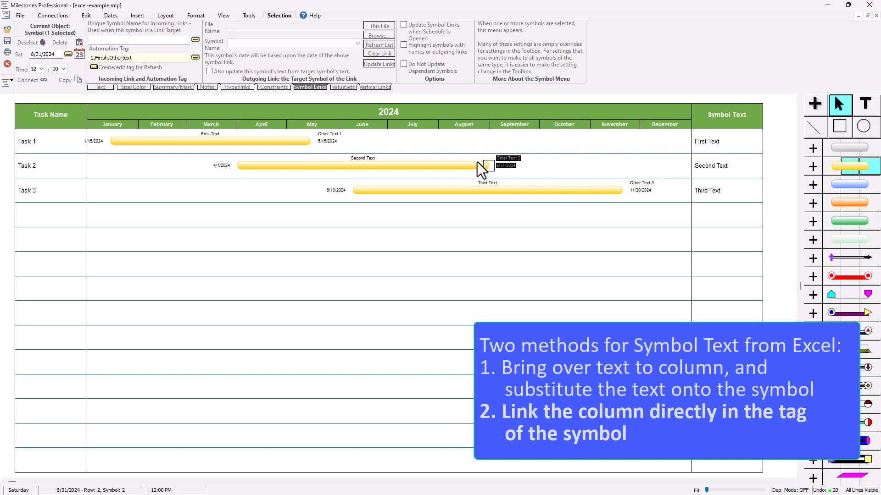
{"action": "left_click", "coordinate": [102, 87]}
{"action": "left_click_drag", "start_coordinate": [207, 26], "coordinate": [158, 25]}
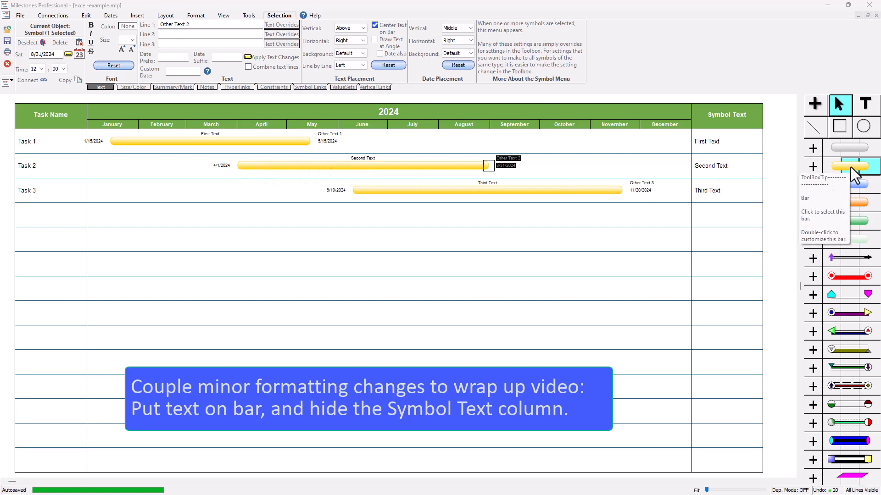
Set the yellow bar's start symbol text to Middle placement with a Transparent background, applying it to symbols already on the schedule
{"action": "double_click", "coordinate": [833, 168]}
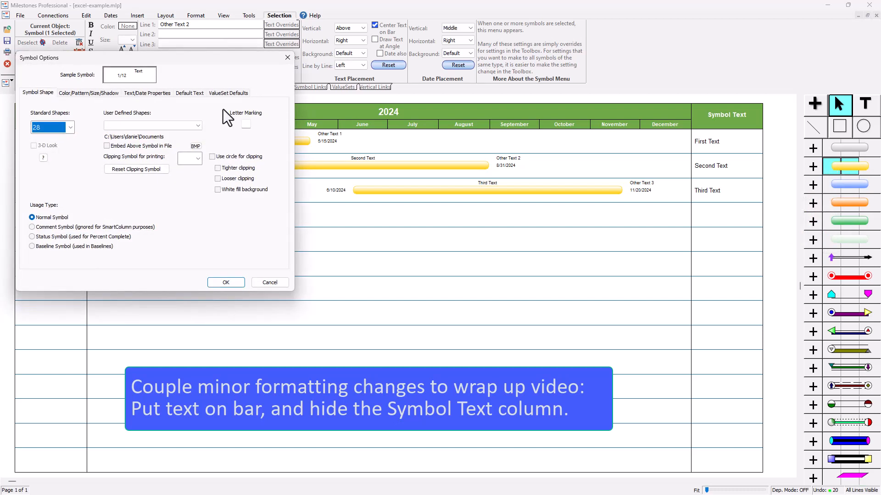
{"action": "left_click", "coordinate": [146, 93]}
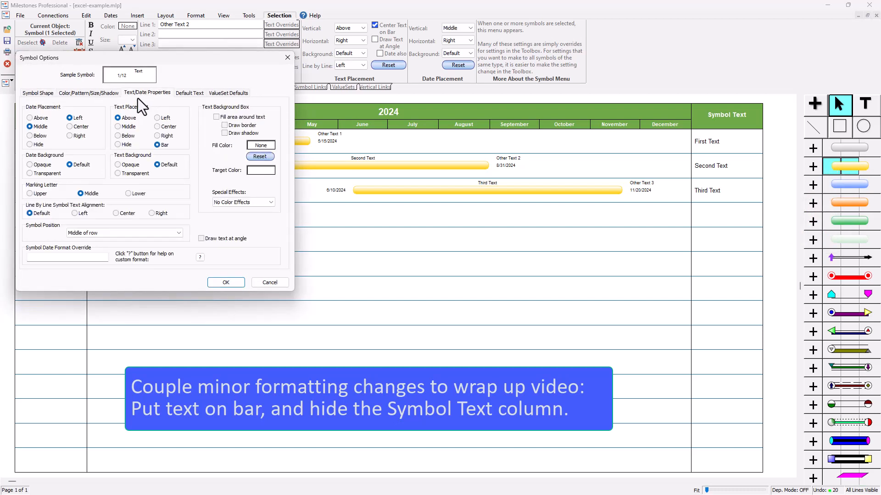
{"action": "left_click", "coordinate": [137, 118]}
{"action": "left_click", "coordinate": [128, 128]}
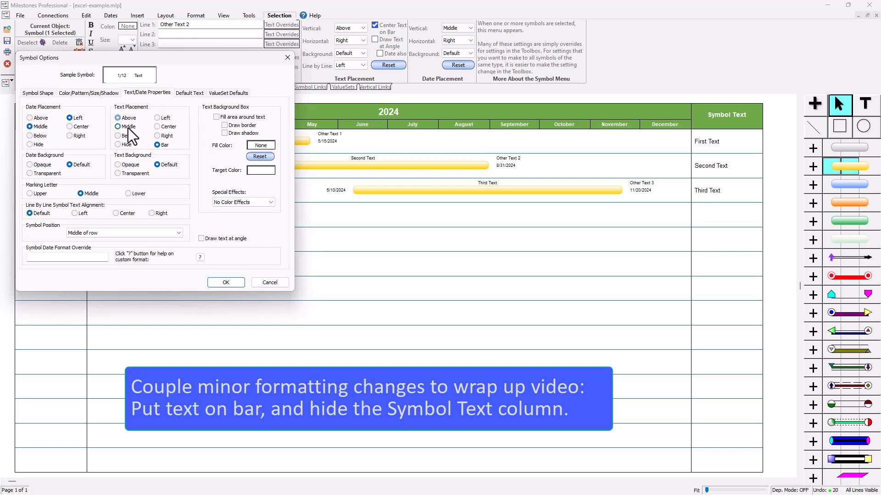
{"action": "left_click", "coordinate": [126, 174]}
{"action": "left_click", "coordinate": [232, 281]}
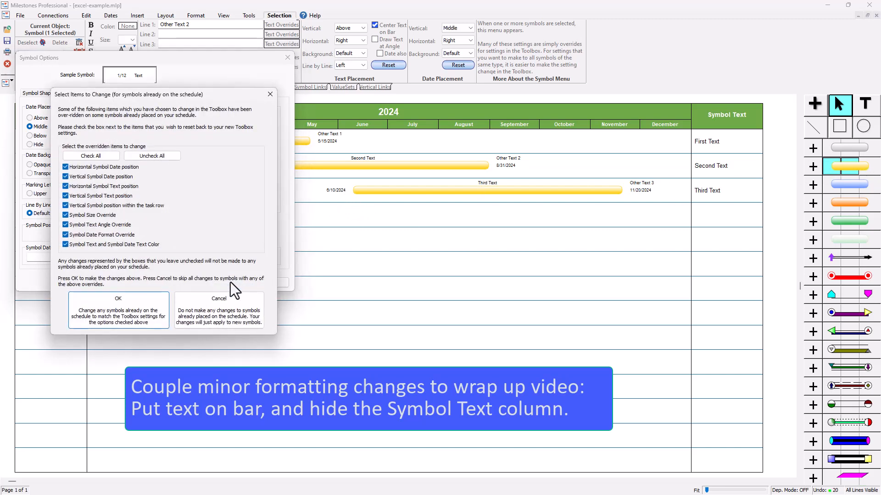
{"action": "left_click", "coordinate": [134, 313]}
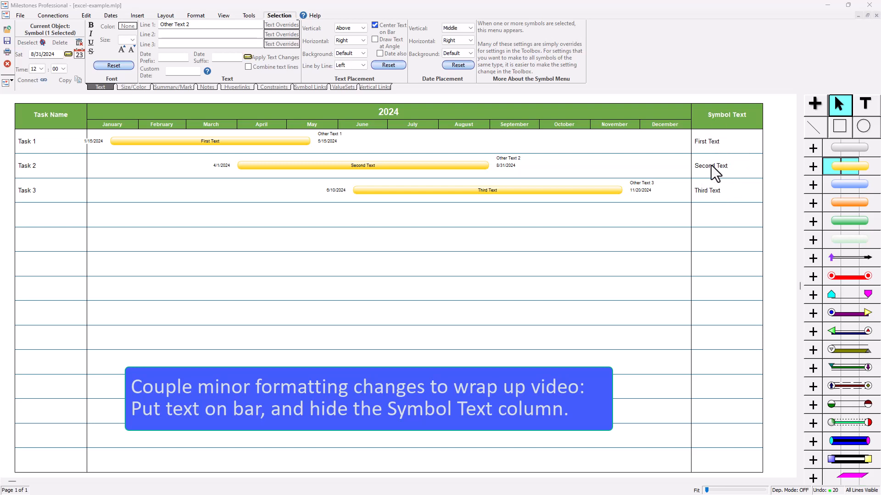
Hide the Symbol Text column
{"action": "right_click", "coordinate": [728, 116]}
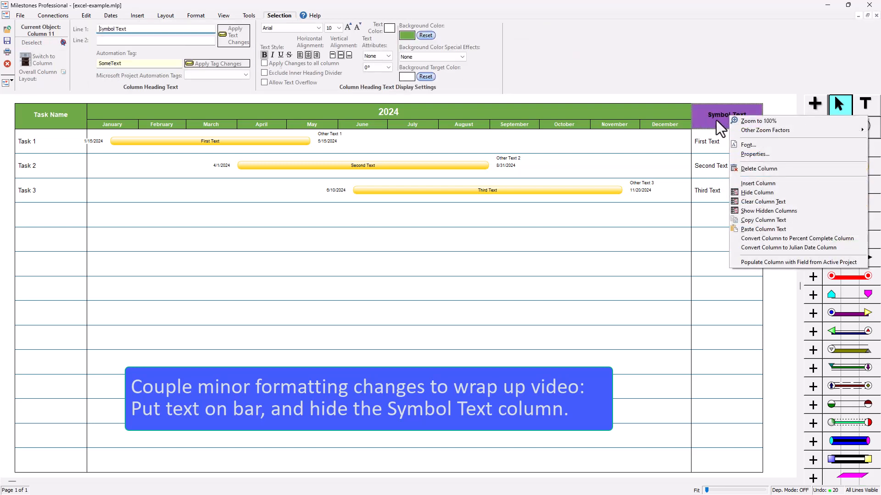
{"action": "left_click", "coordinate": [755, 194]}
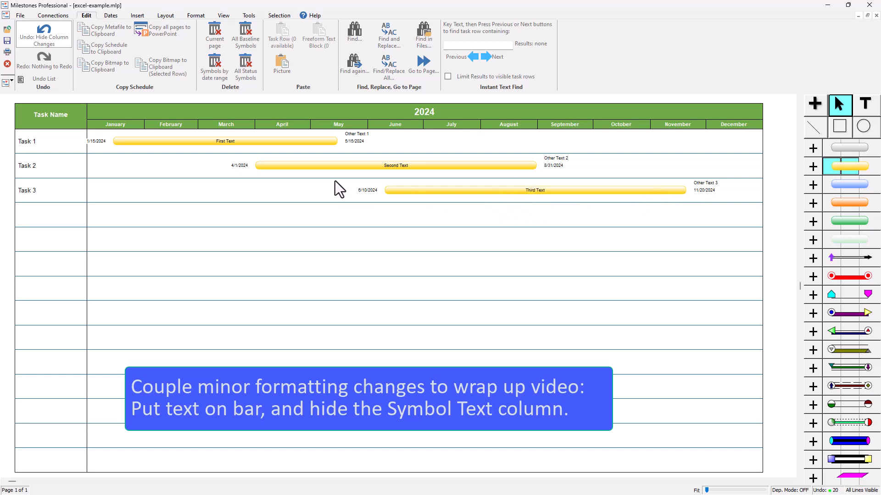
Show all hidden columns and delete the blank column before Task Name
{"action": "right_click", "coordinate": [59, 120]}
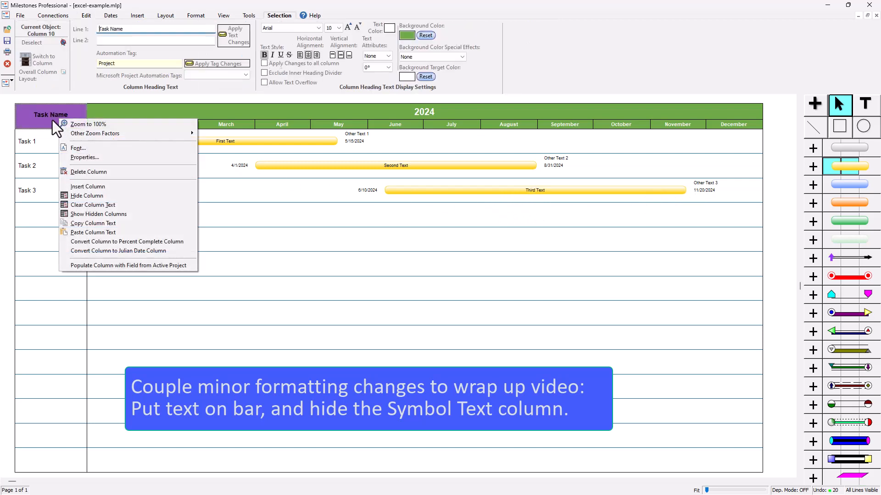
{"action": "left_click", "coordinate": [104, 214]}
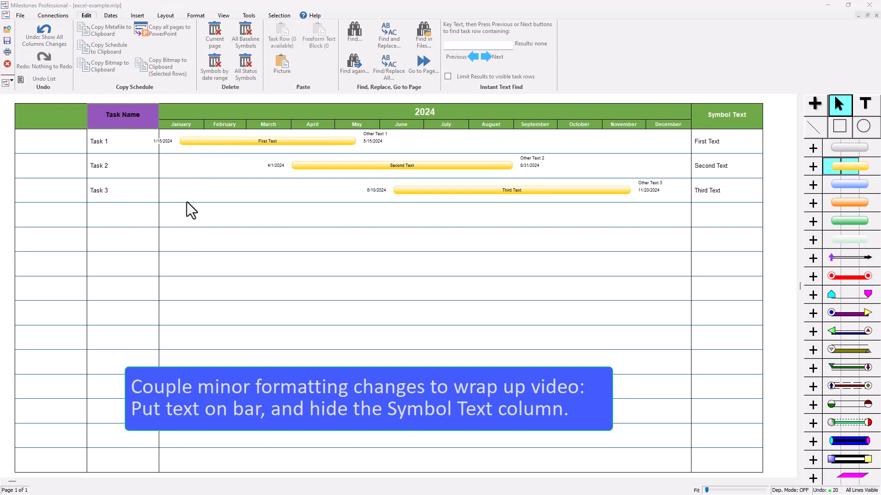
{"action": "right_click", "coordinate": [64, 115]}
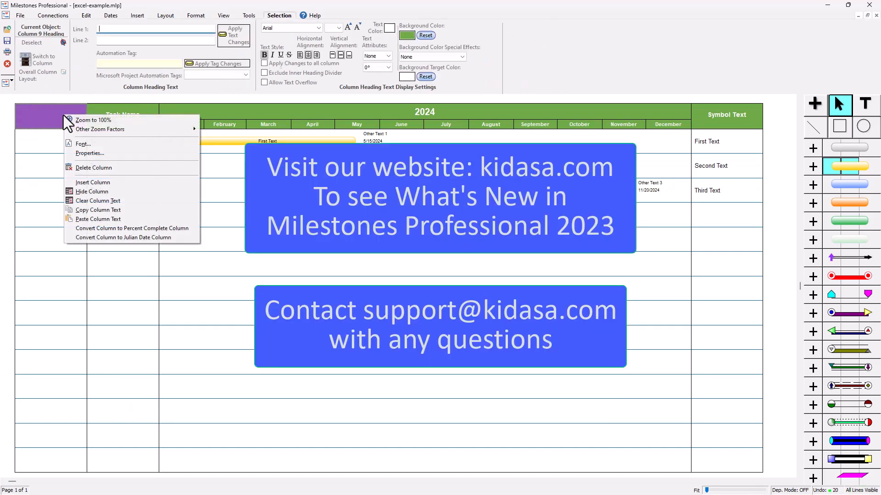
{"action": "left_click", "coordinate": [100, 167]}
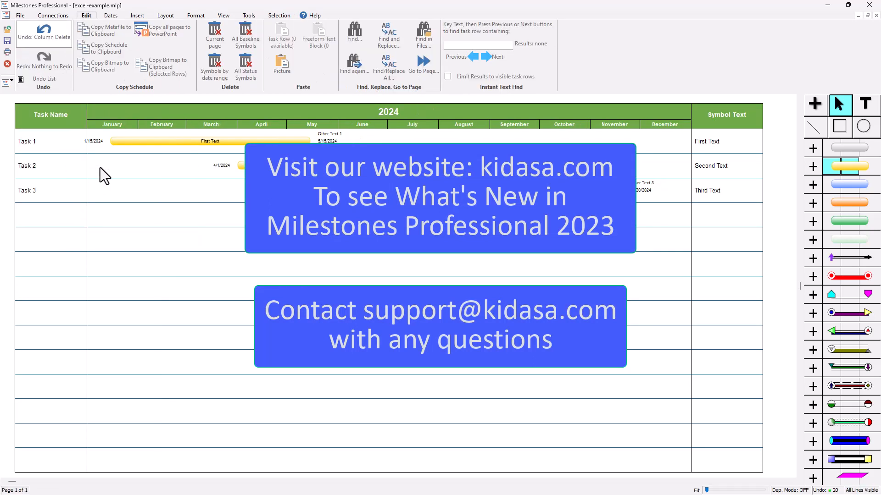